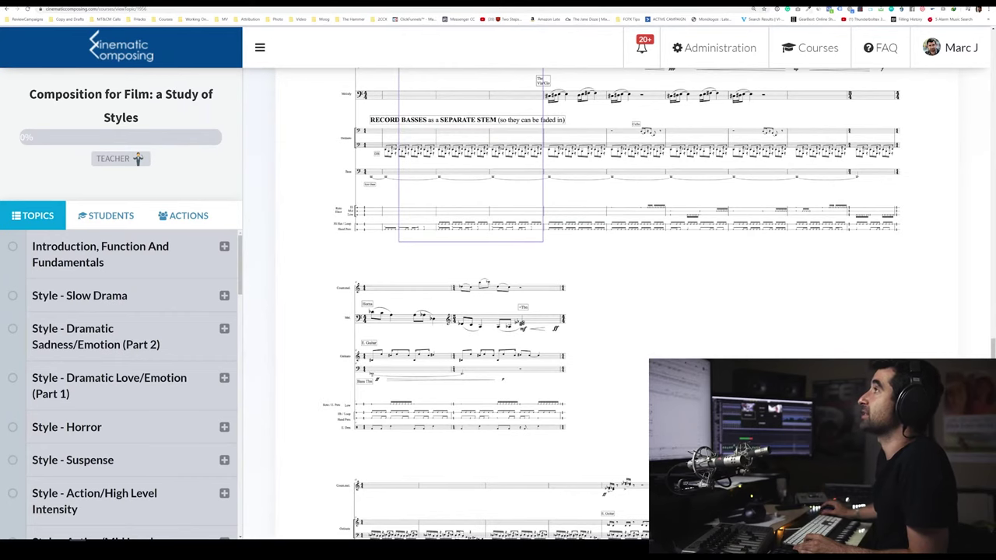
Step: Switch to the MTCM ACTION MID INTENSITY presentation and show the Orchestration slide of the Style Definition
key("ctrl+Tab")
left_click(34, 207)
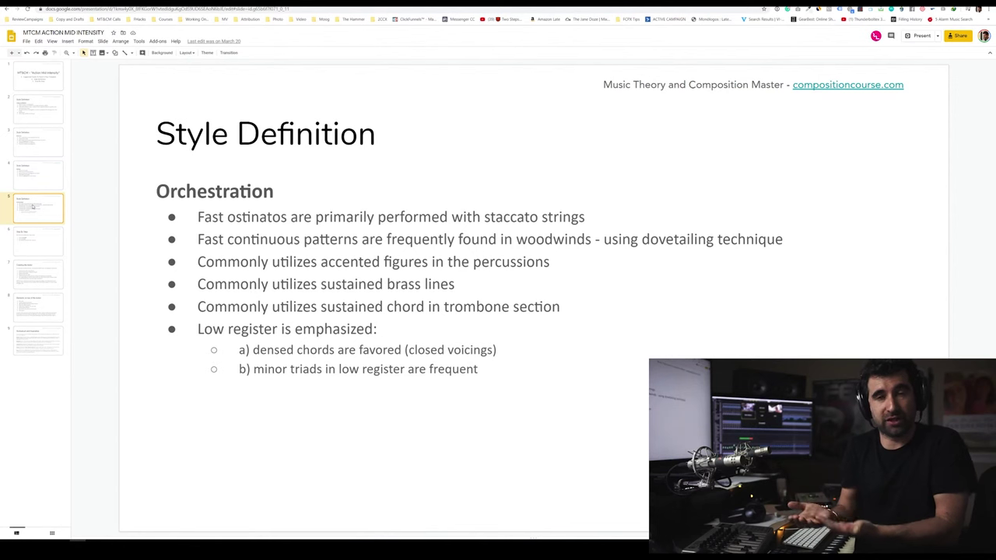
Step: Switch to the MFC ActionCue project in Cubase and select the acoustic bass 7/8 track in the Omnisphere folder
key("alt+Tab")
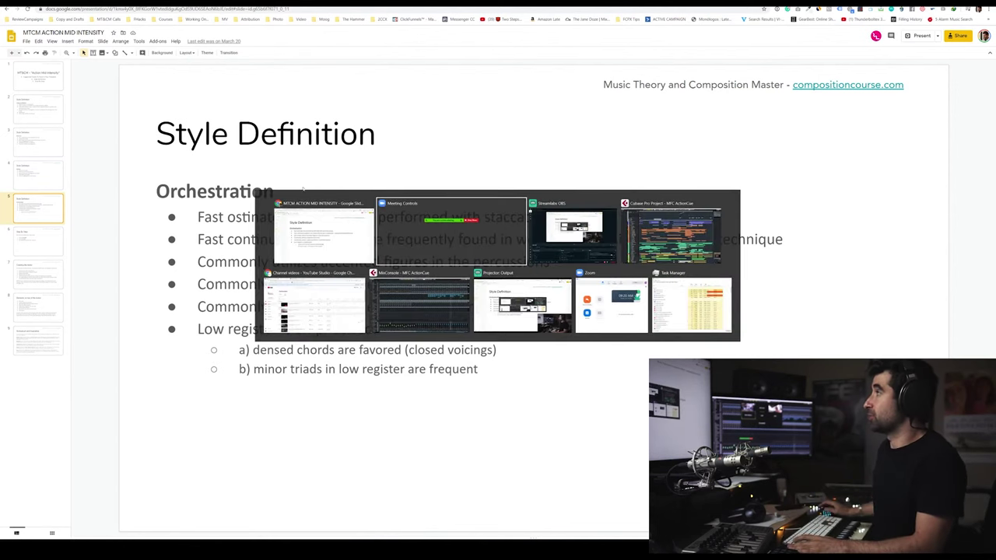
scroll(286, 311, "down", 10)
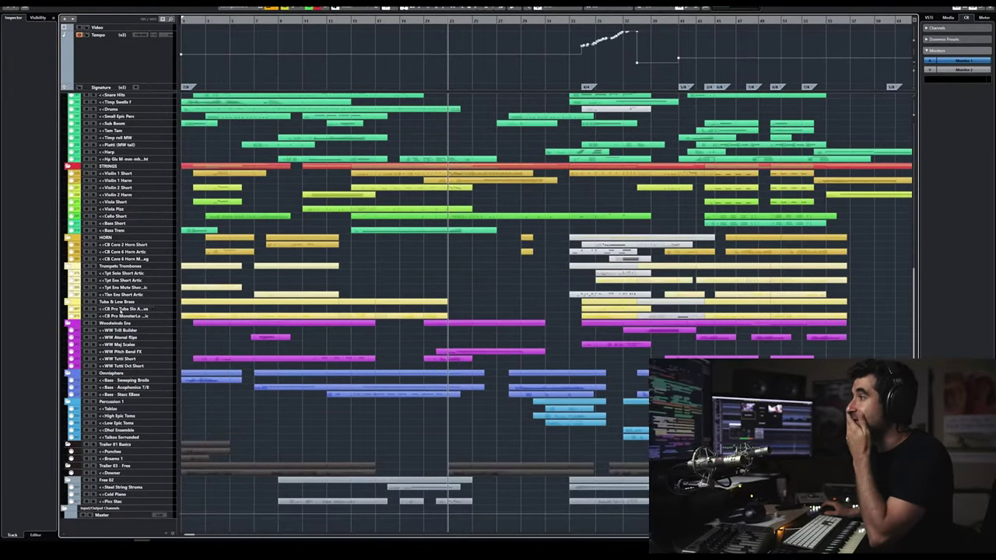
left_click(128, 387)
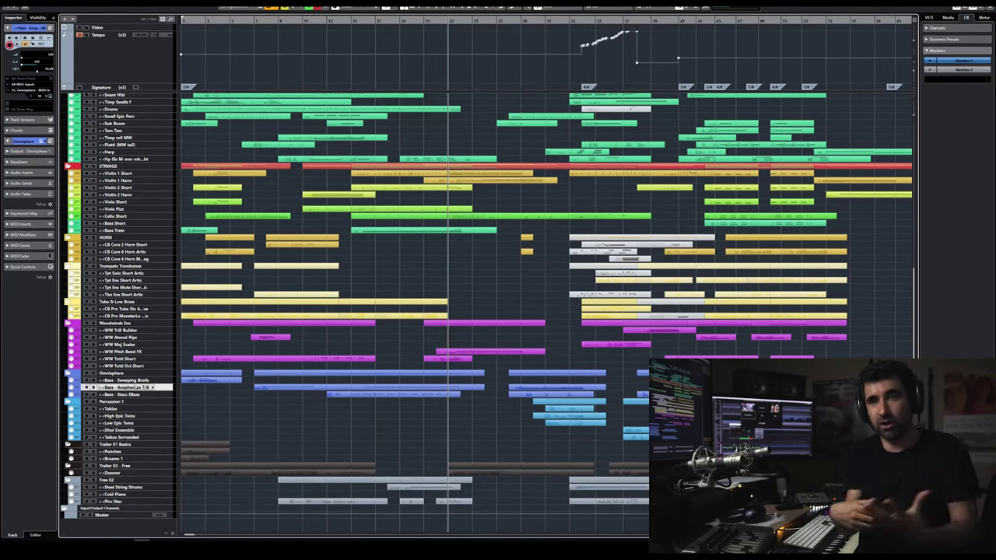
Step: Switch back to the Google Slides presentation and highlight "using dovetailing technique" on the Orchestration slide
key("Return")
key("alt+Tab")
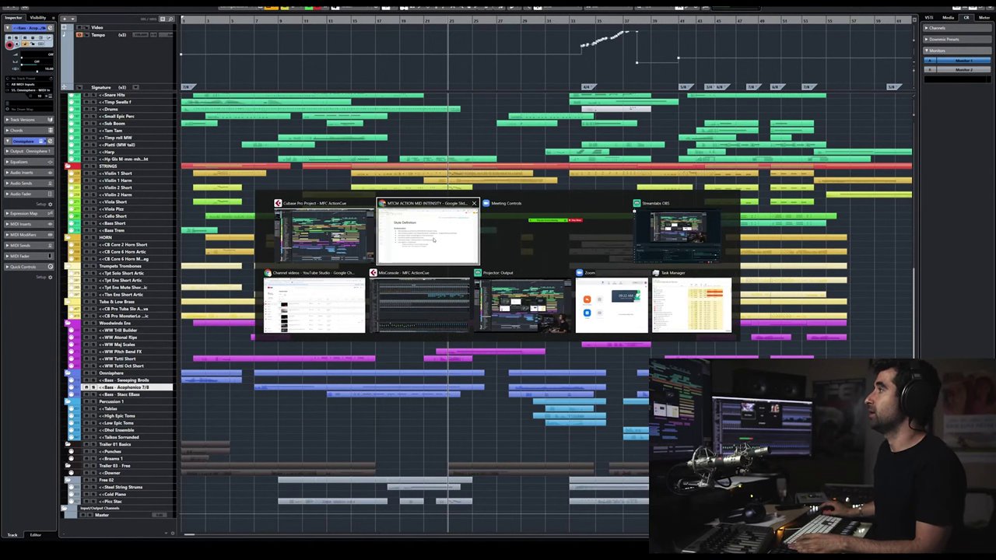
key("alt+shift+Tab")
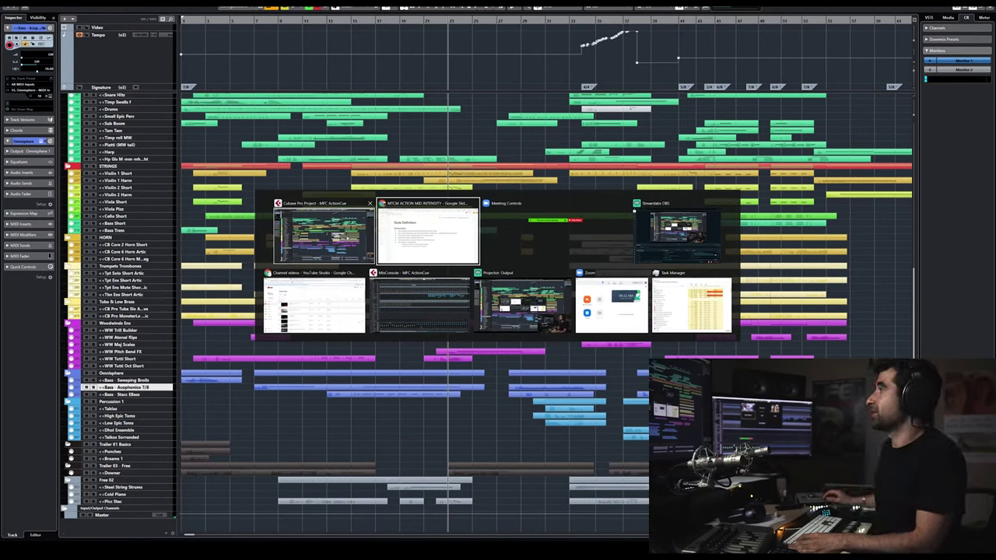
key("alt+Tab")
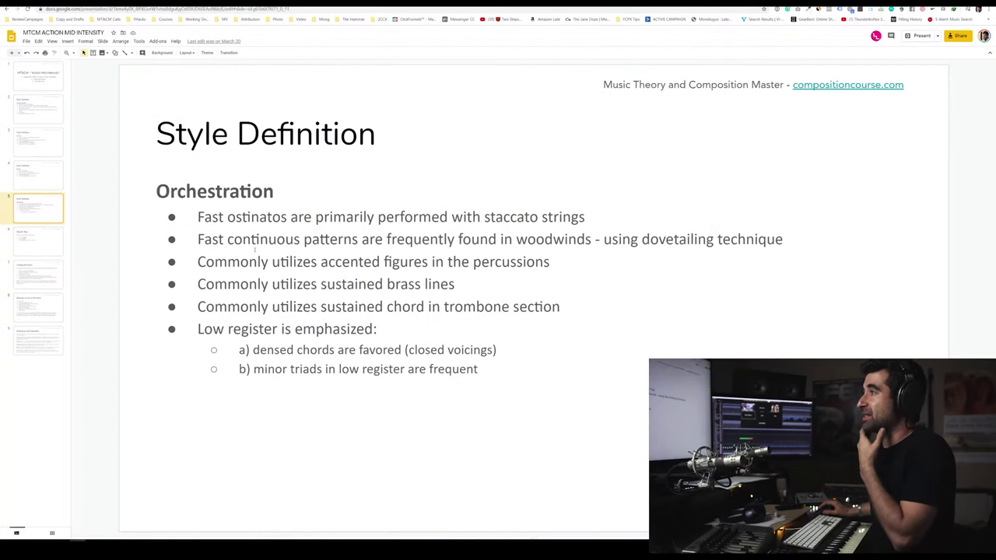
left_click(35, 243)
left_click(41, 220)
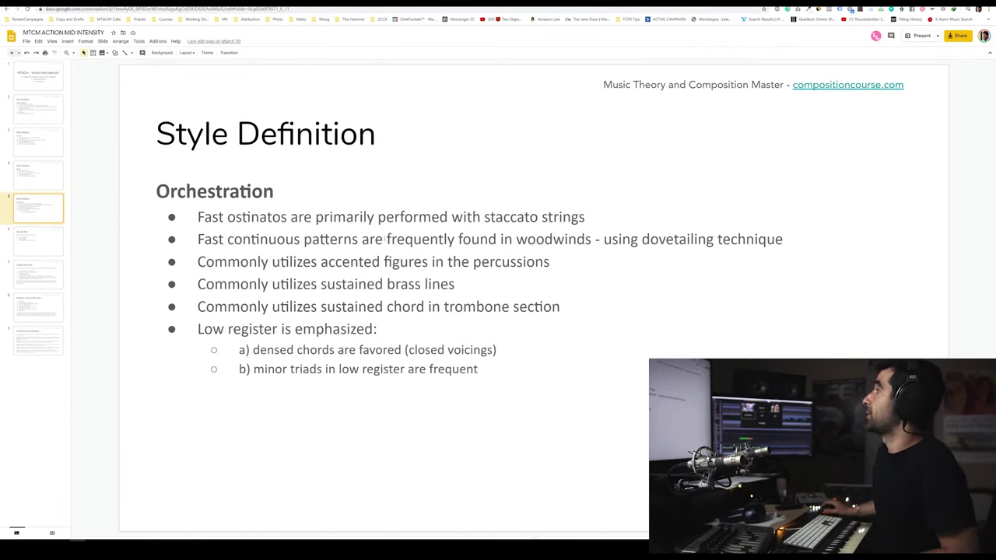
left_click_drag(603, 239, 783, 239)
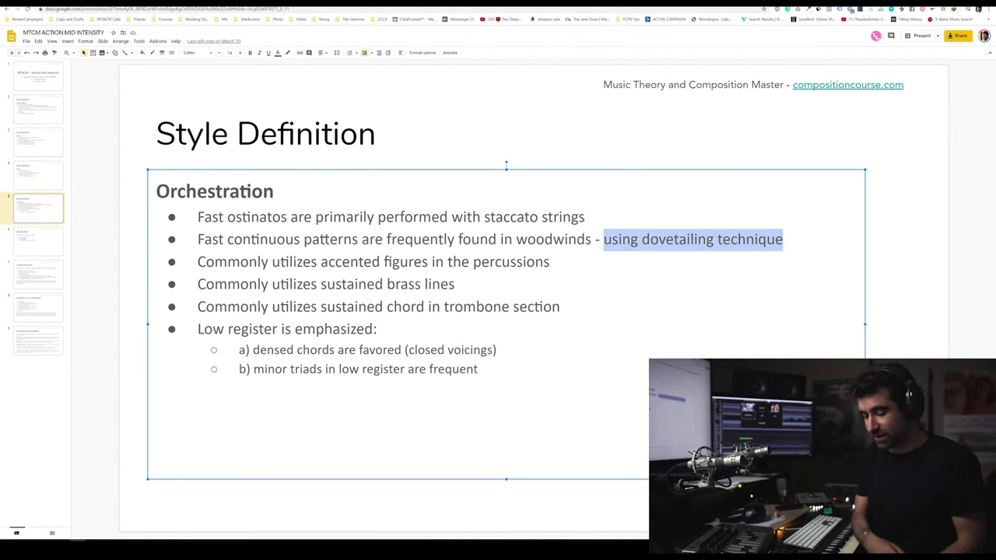
Step: Switch to the Cubase project and select the Str Low Stac** track in the String Basics folder
key("alt+Tab")
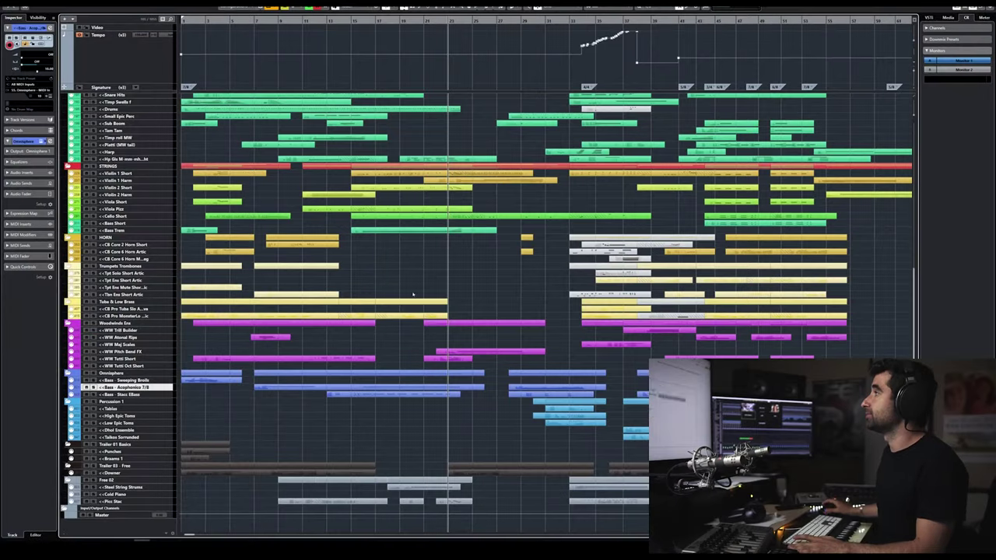
scroll(163, 175, "up", 10)
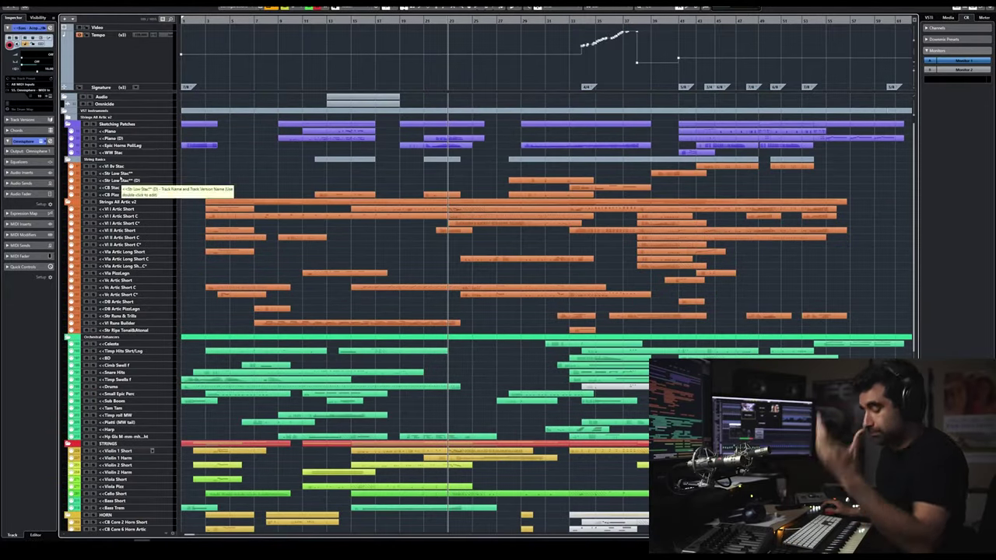
left_click(129, 173)
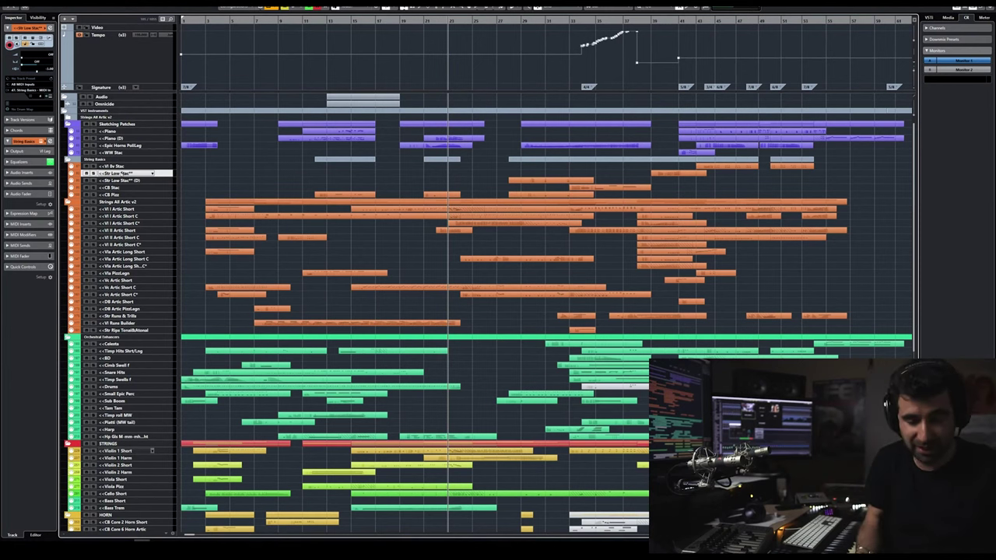
Step: Switch to the Google Slides presentation and highlight the bullet on sustained brass lines
key("alt+Tab")
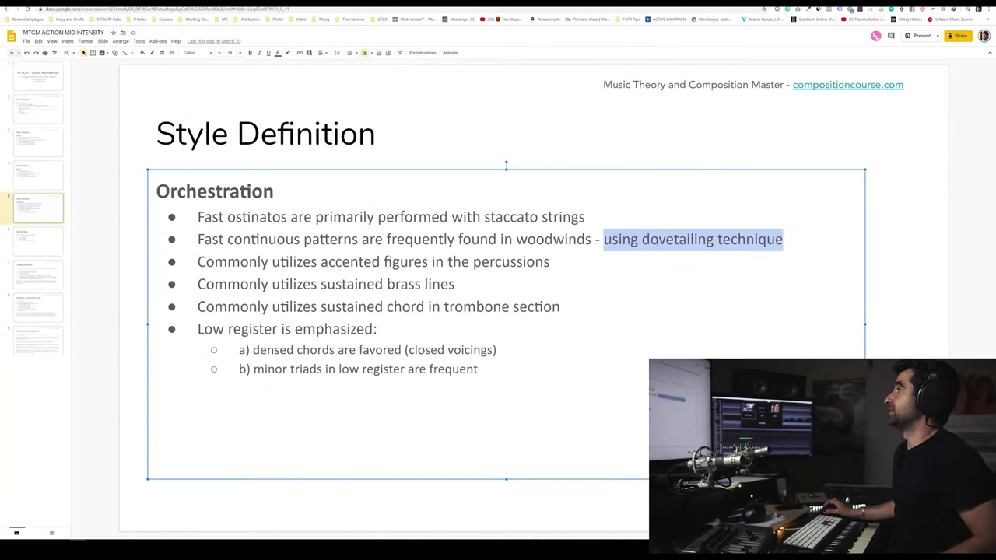
left_click(659, 239)
left_click_drag(206, 284, 449, 284)
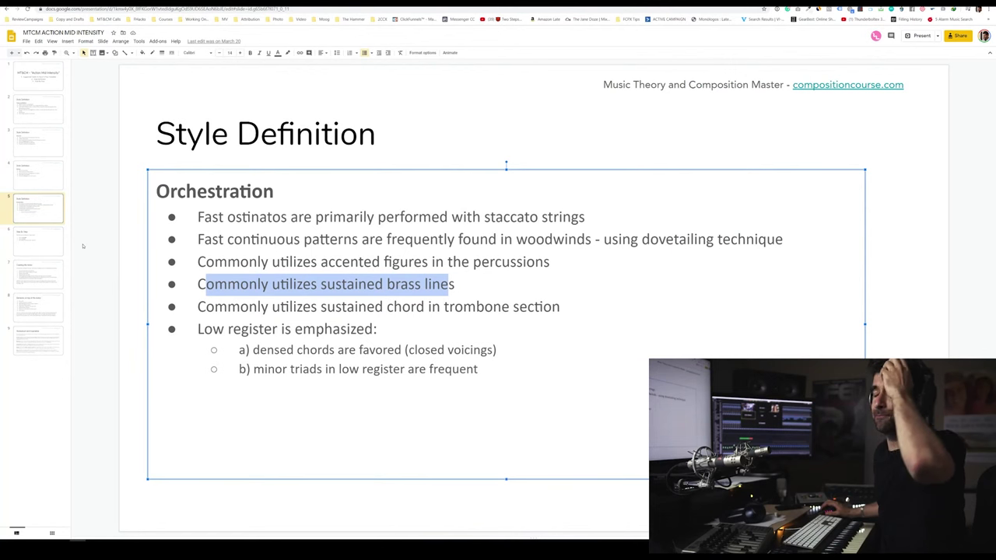
Step: Switch to Cubase, play the cue from about bar 27, and open the Epic Horns part that starts near bar 29
key("alt+Tab")
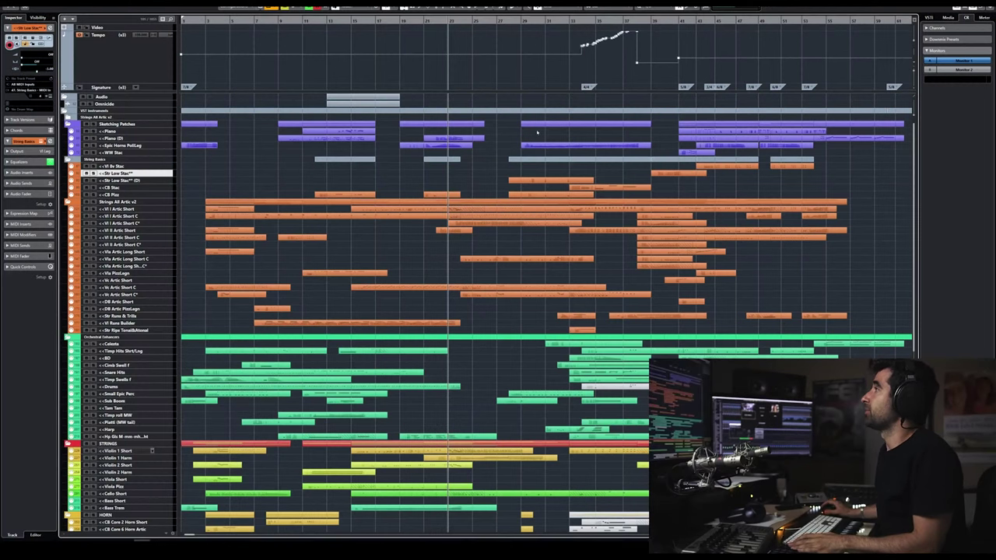
left_click(498, 21)
key("space")
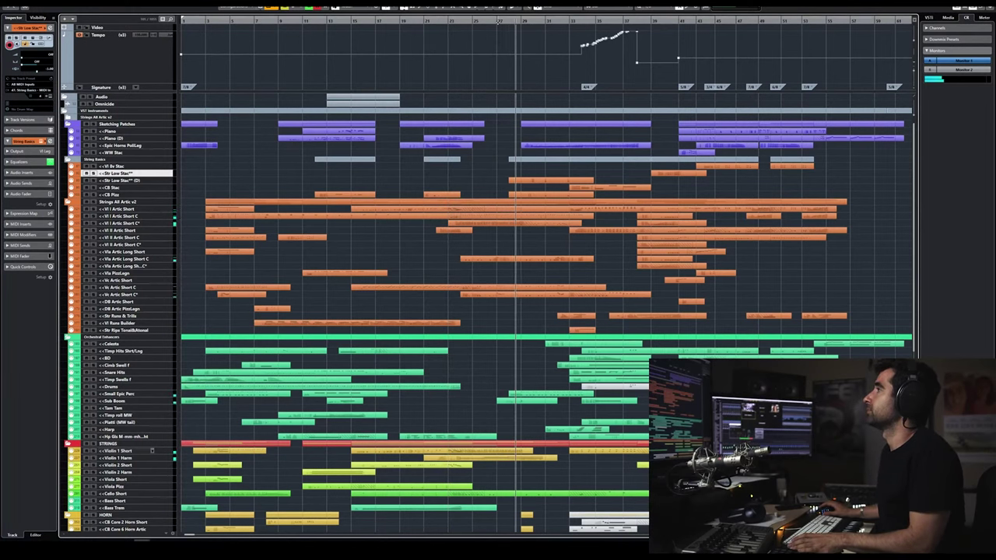
double_click(557, 146)
key("space")
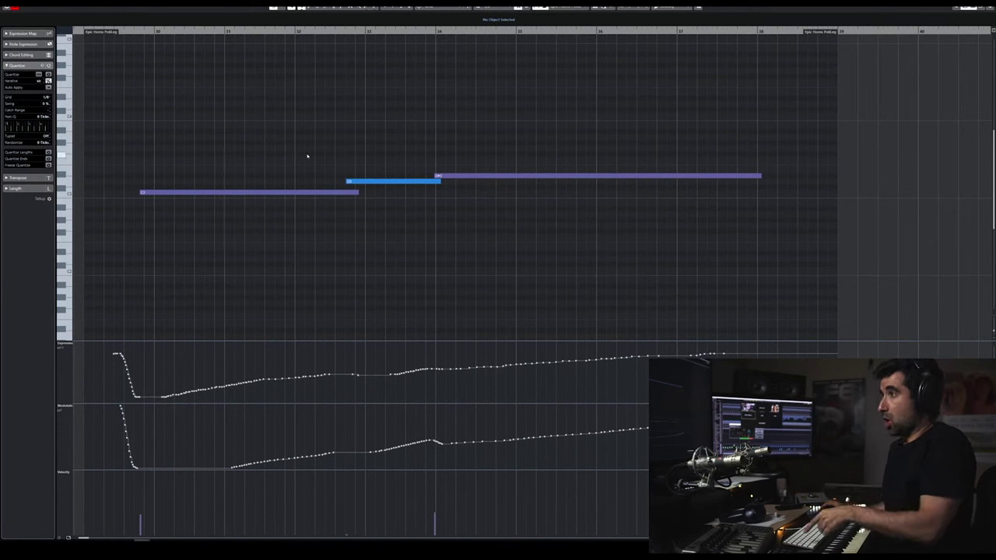
Step: Close the note editor and open the Epic Horns part that starts near bar 43
key("Escape")
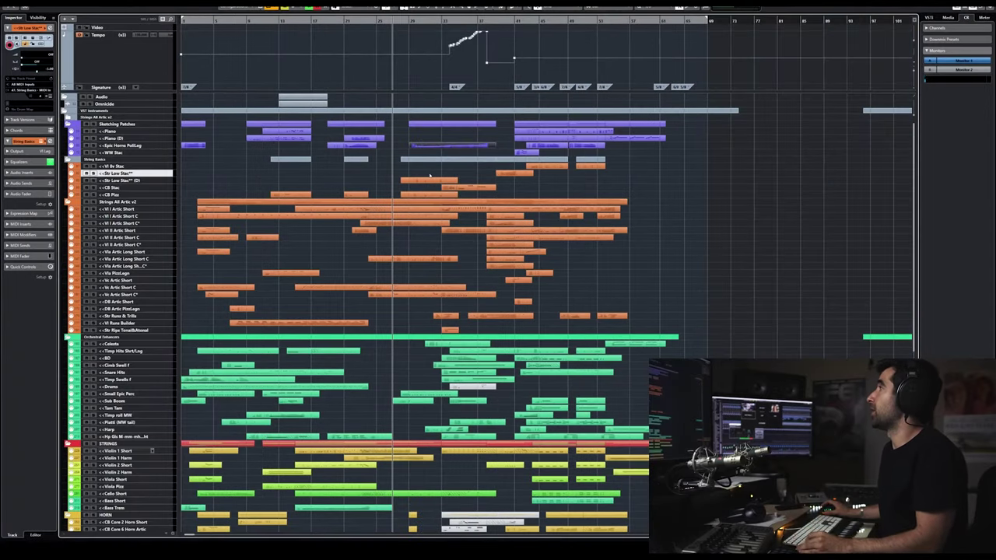
left_click(515, 17)
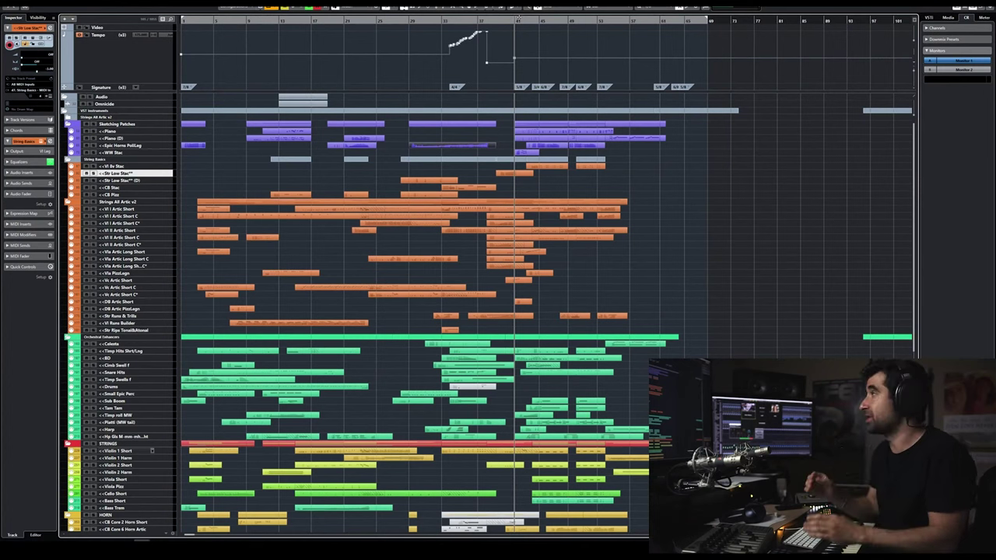
scroll(634, 104, "up", 3)
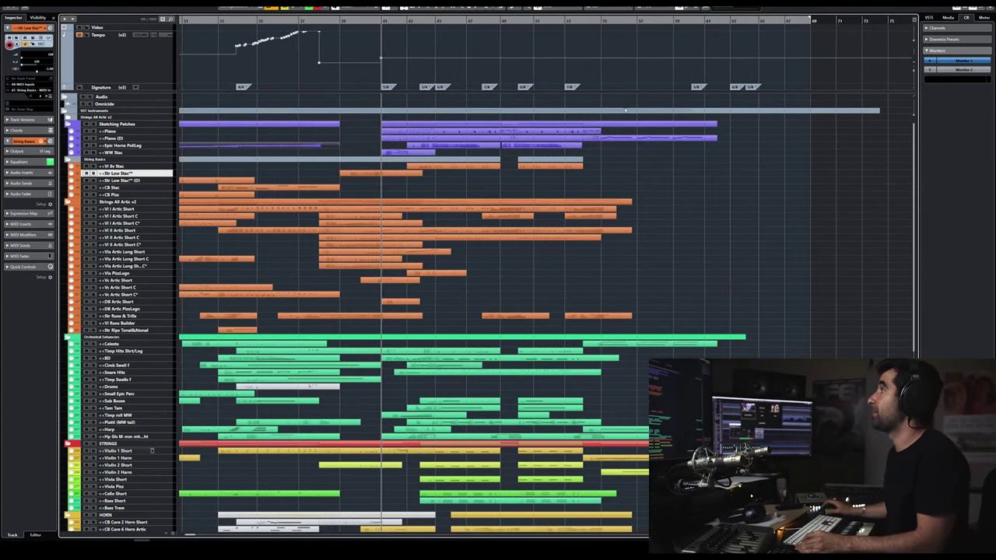
left_click(459, 146)
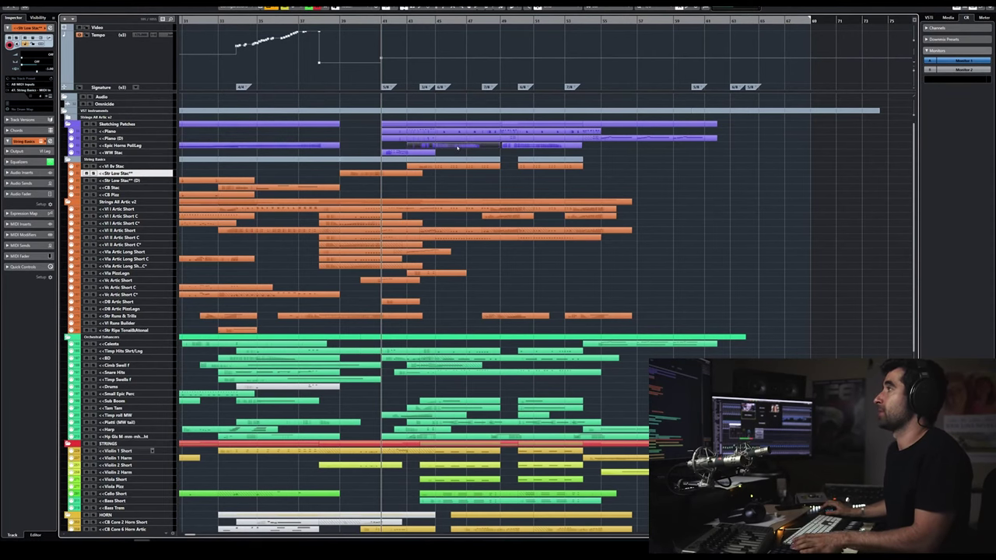
double_click(457, 147)
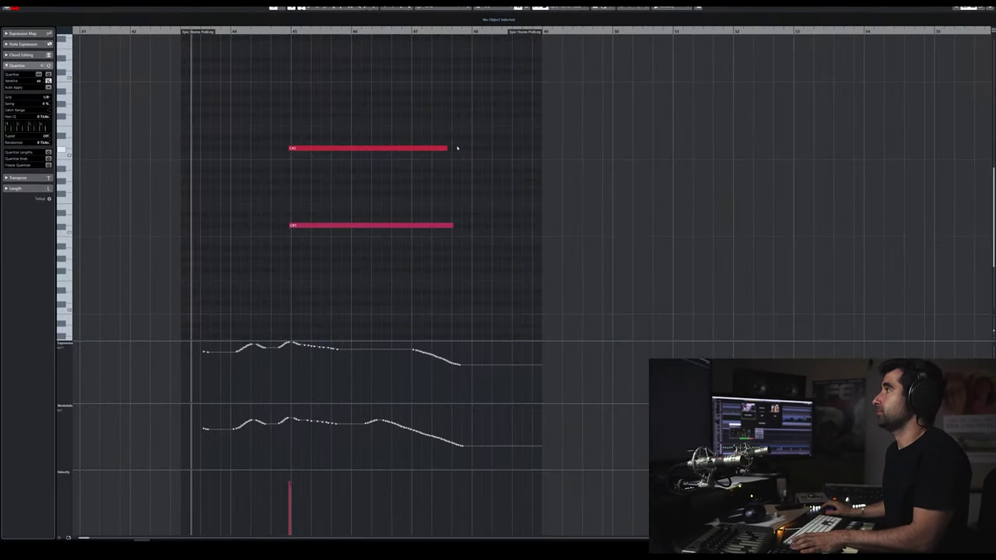
Step: Play the octave horn notes of this part, replaying them from just before bar 45
key("space")
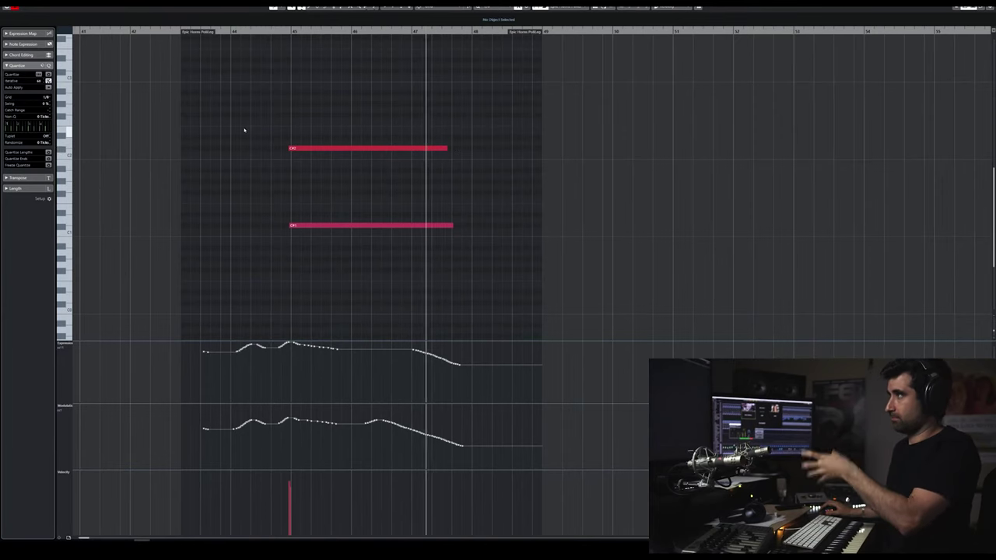
key("space")
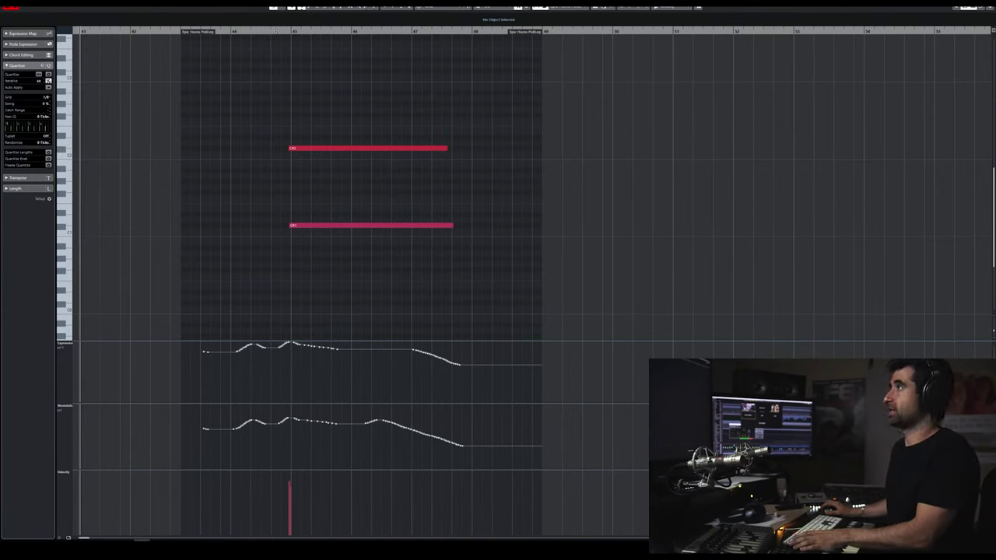
left_click(276, 31)
key("space")
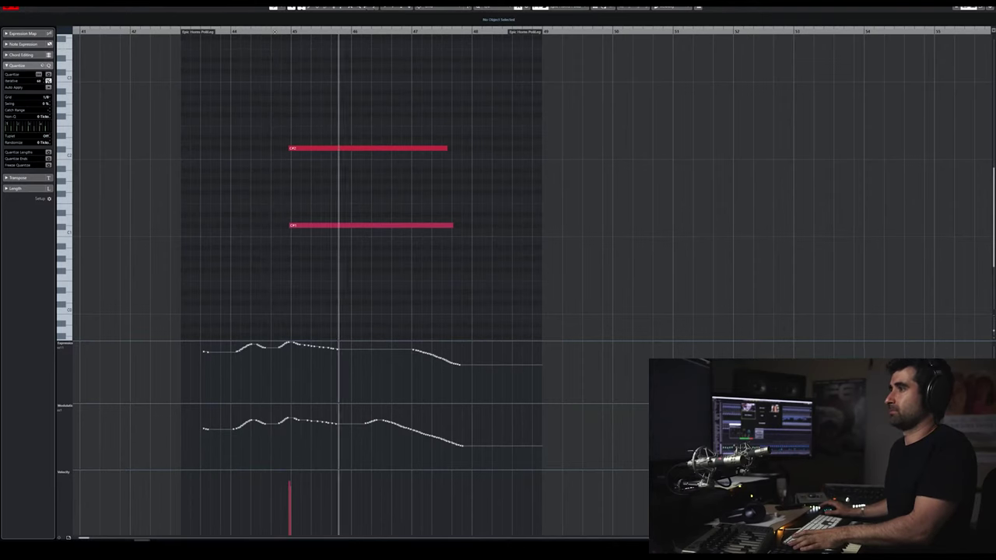
key("space")
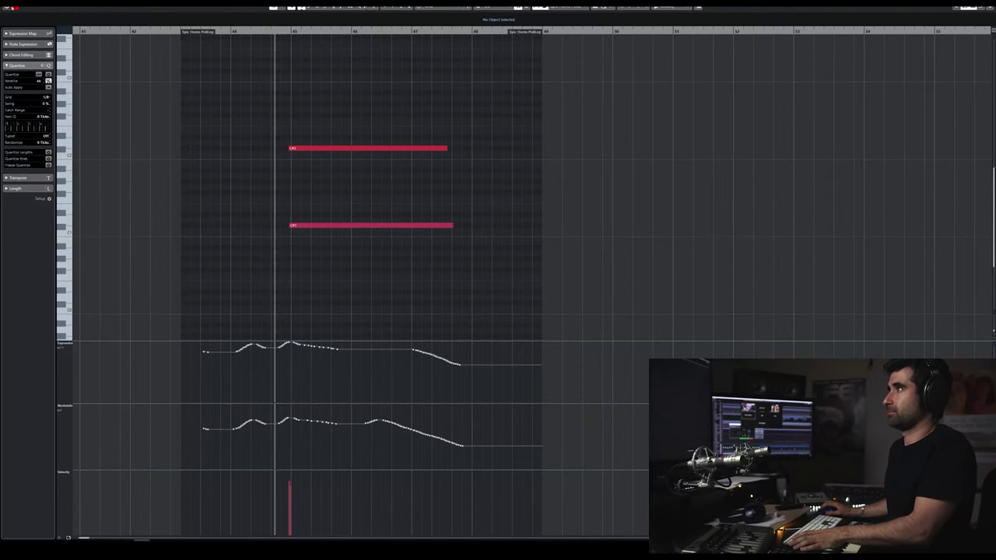
Step: Return to the project and open the two neighbouring Epic Horns parts from bar 43 onward together to compare their notes
key("ctrl+e")
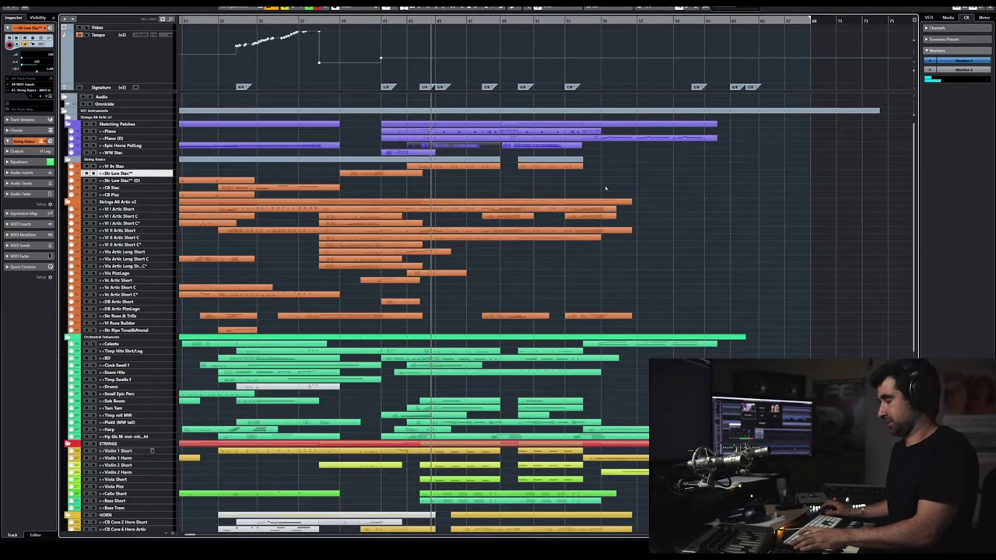
double_click(448, 147)
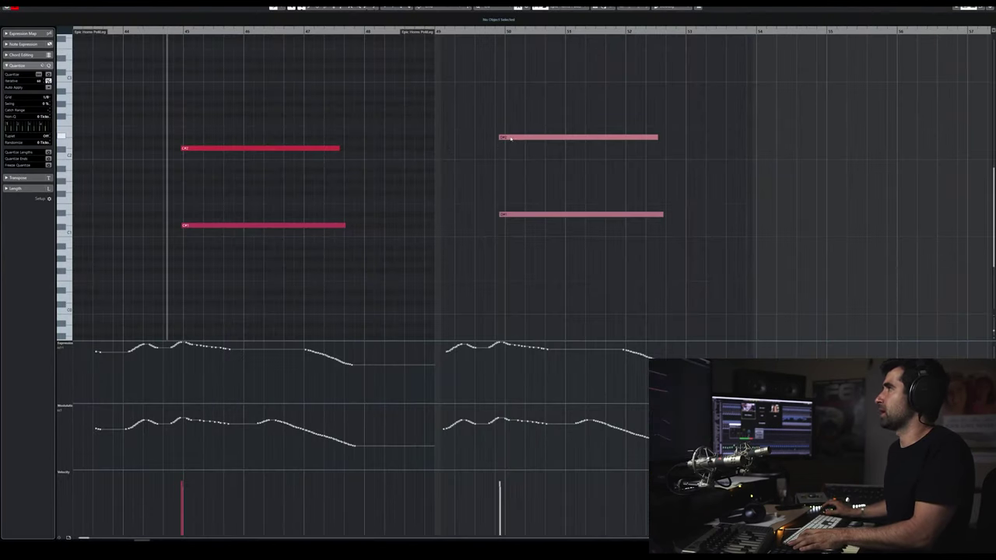
key("space")
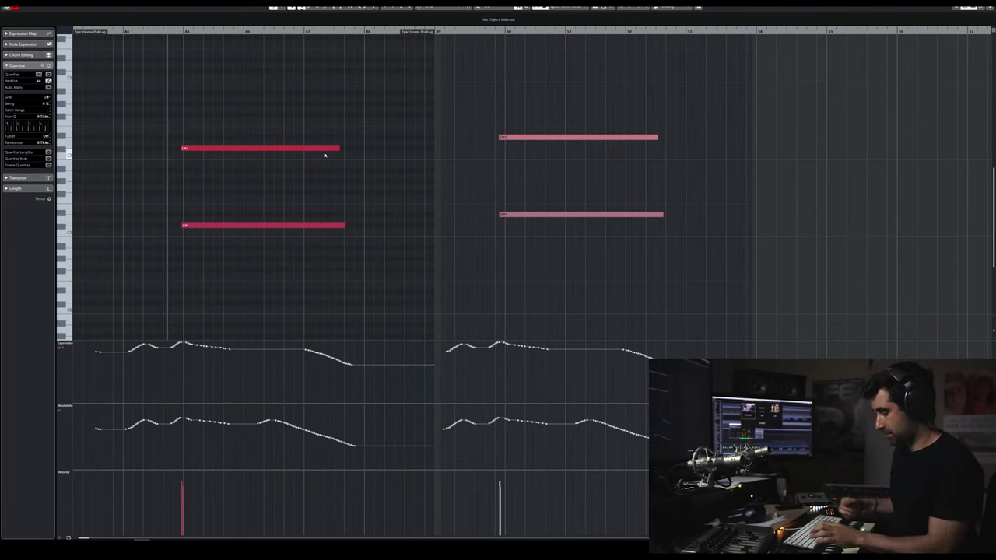
key("Return")
Step: Switch to the Google Slides presentation and highlight "sustained brass lines" on the Orchestration slide
key("alt+Tab")
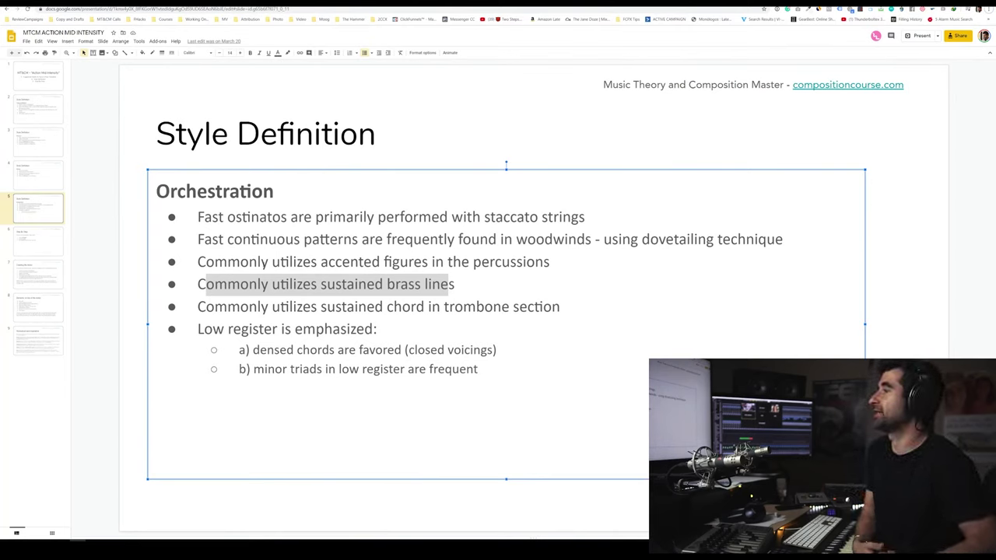
left_click(319, 284)
key("alt+shift+Right")
key("alt+shift+Right")
key("alt+shift+Right")
Step: Highlight the whole bullet "Commonly utilizes sustained chord in trombone section"
left_click(197, 307)
key("alt+shift+Right")
key("alt+shift+Right")
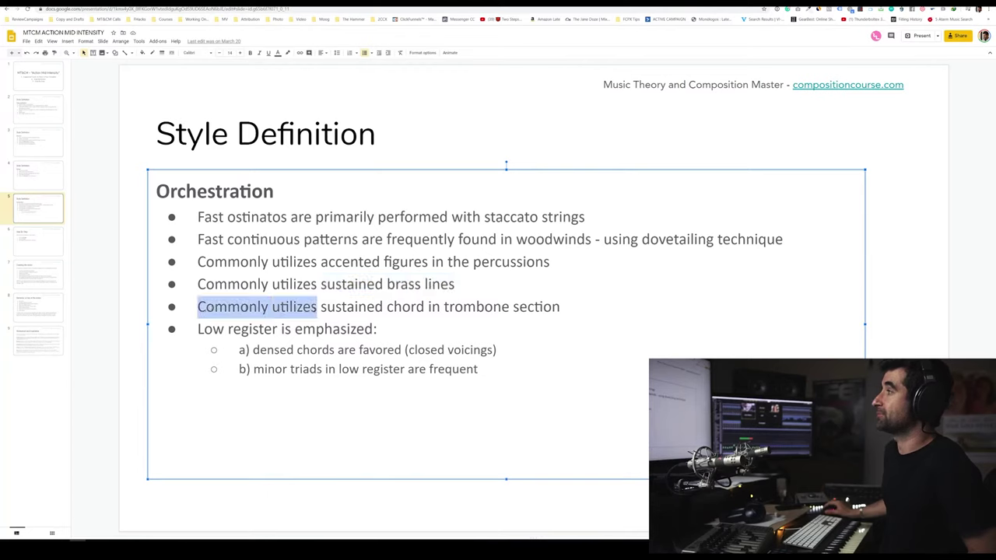
key("alt+shift+Right")
key("alt+shift+Right")
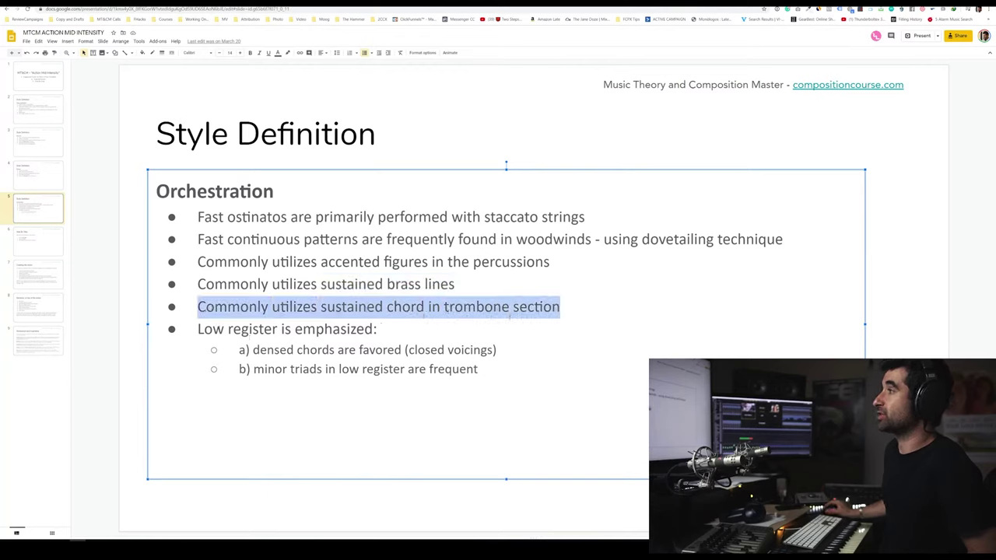
Step: Highlight "Low register is emphasized" in the last main bullet
left_click(197, 329)
key("alt+shift+Right")
key("alt+shift+Right")
key("alt+shift+Right")
key("alt+shift+Right")
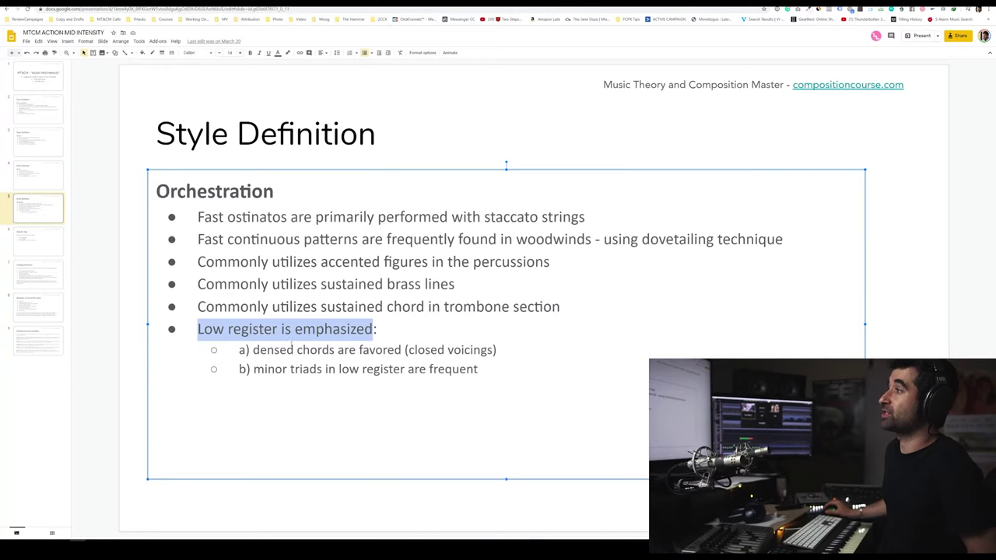
Step: Highlight "densed chords are favored" and "minor triads in low register are frequent" in the two sub-points
left_click(253, 350)
key("alt+shift+Right")
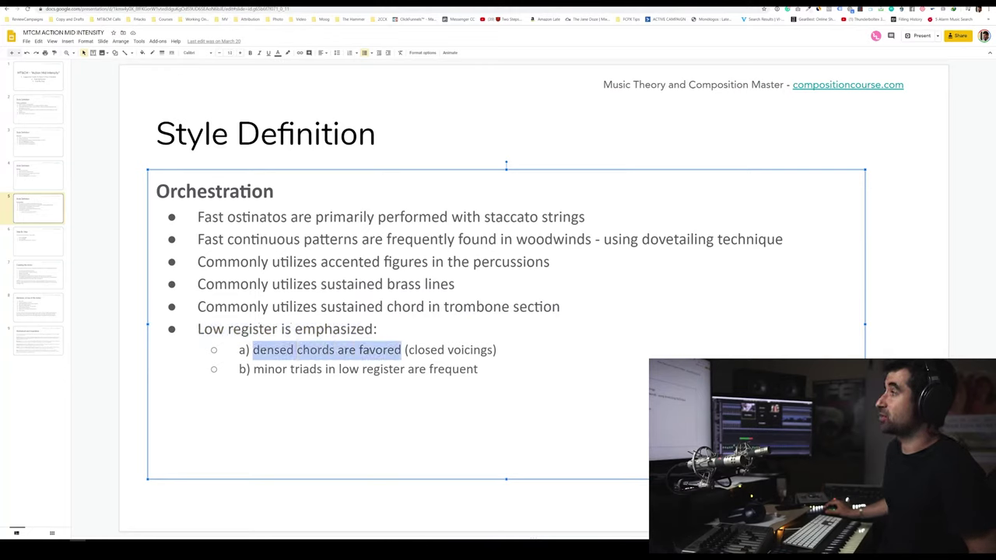
left_click(254, 369)
key("shift+Down")
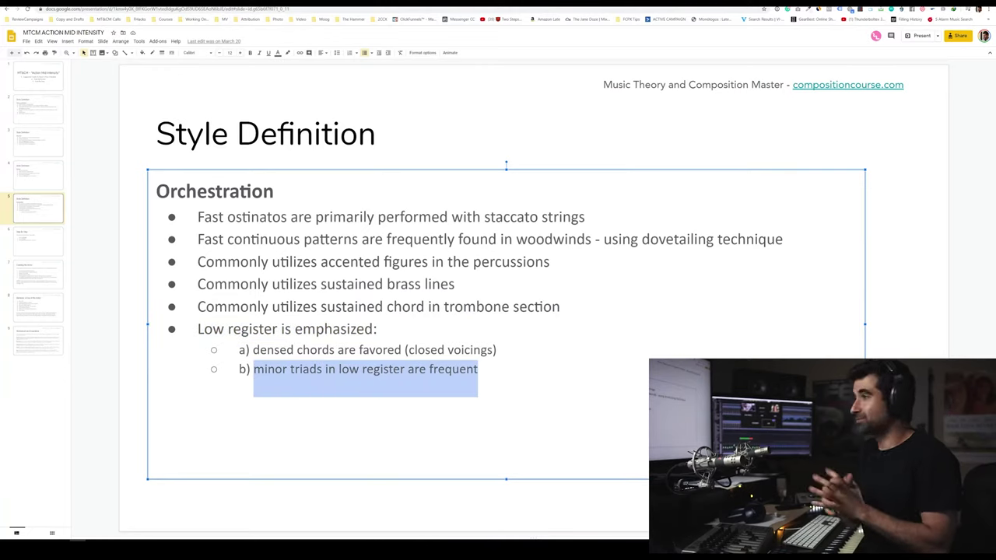